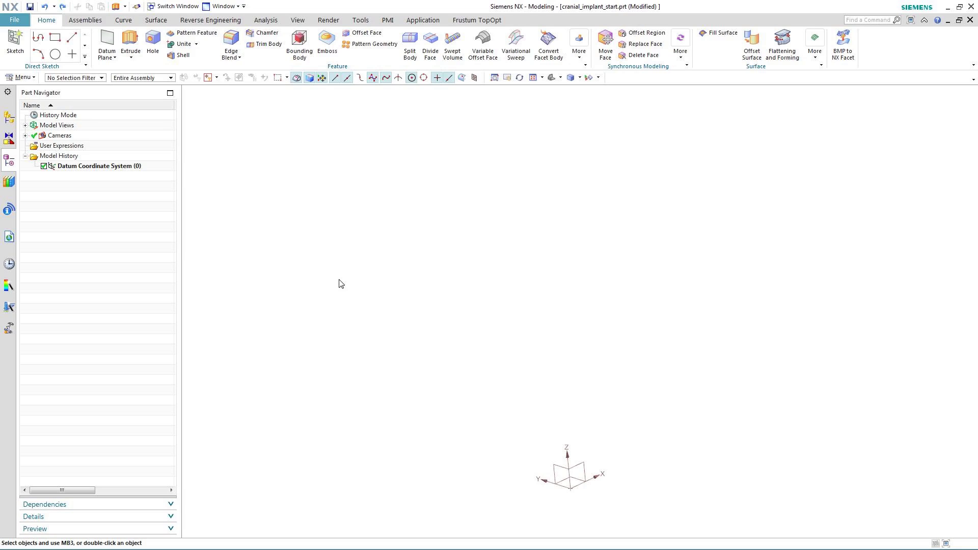
Import the skull STL file as a convergent body
right_click(341, 283)
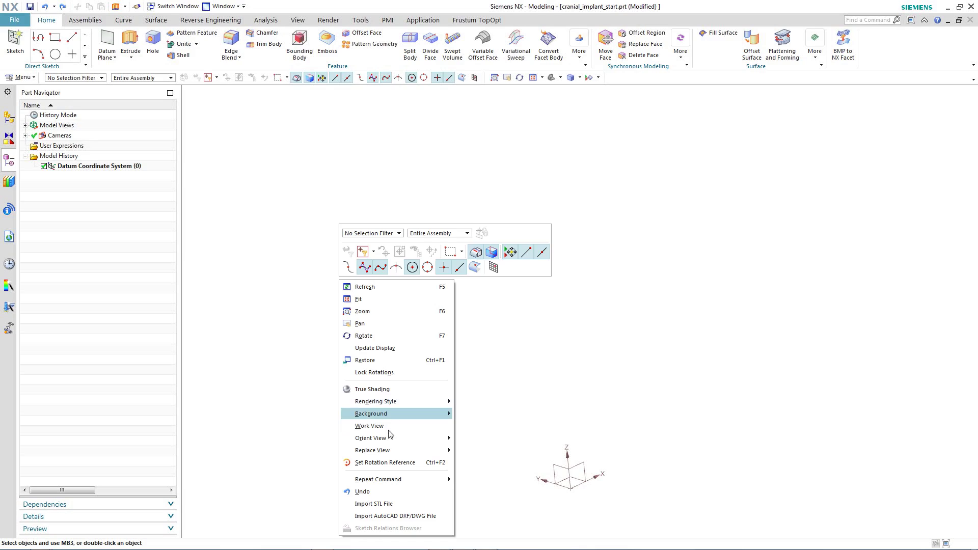
click(375, 496)
middle_click(385, 300)
Make the skull display about 87% translucent
key(ctrl+j)
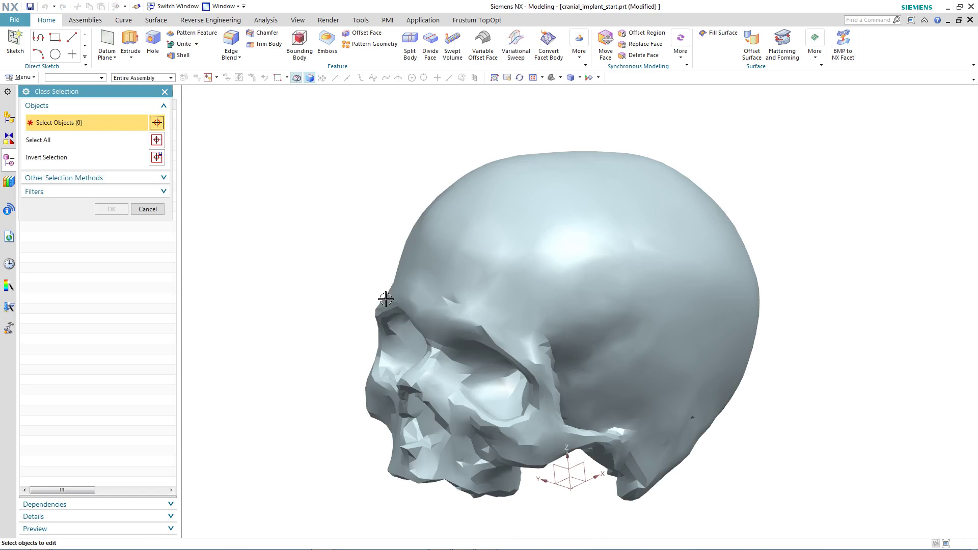
click(461, 258)
middle_click(390, 210)
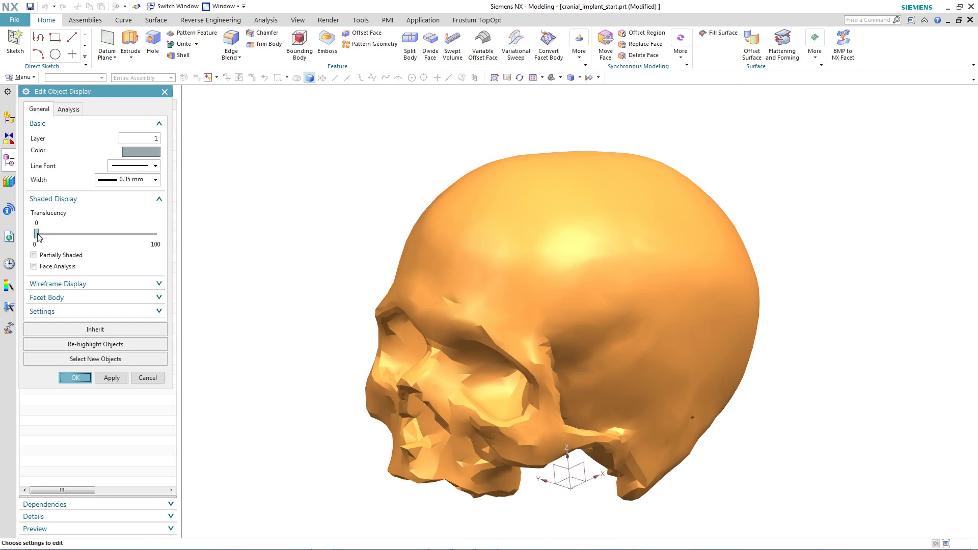
drag(37, 234, 133, 233)
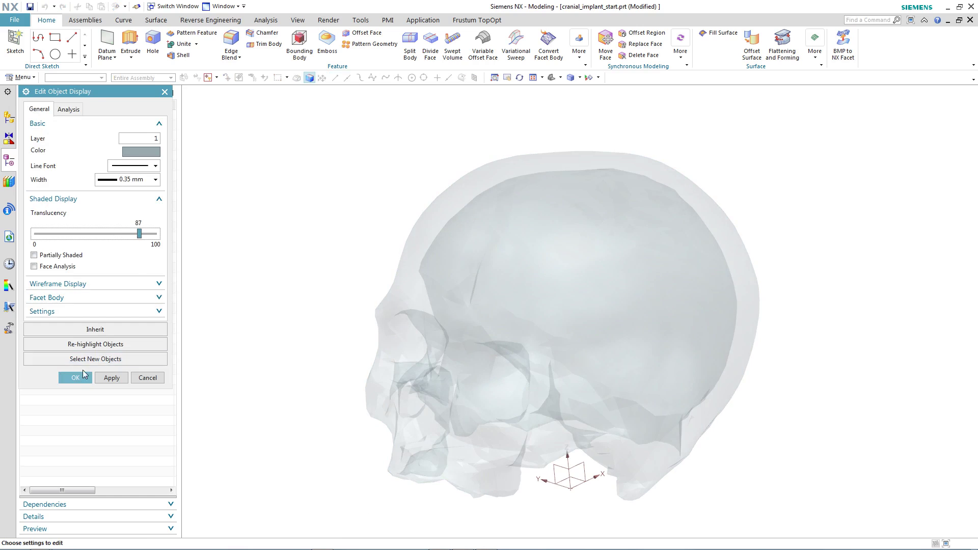
click(75, 378)
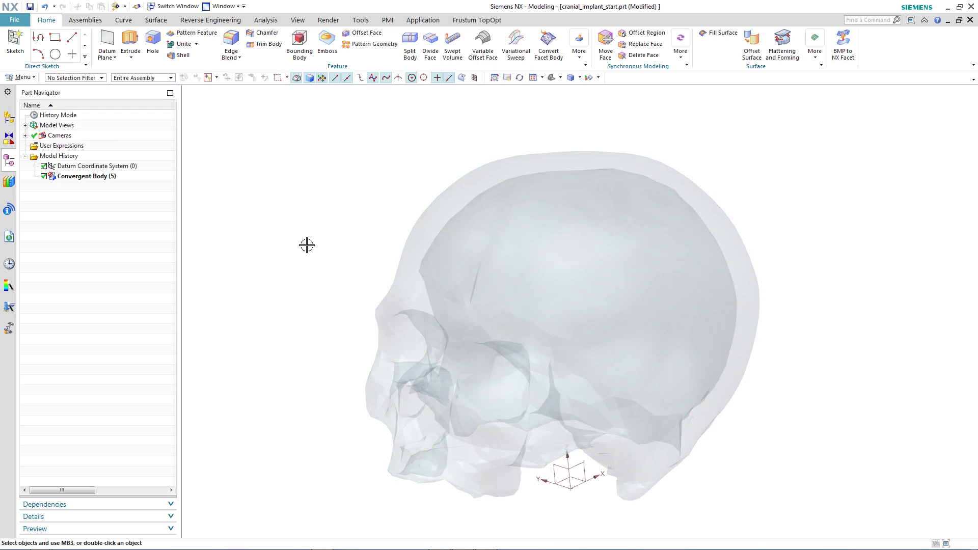
Draw a closed four-point spline outlining the defect on the cranium side, then finish SKETCH_000
click(84, 56)
click(56, 68)
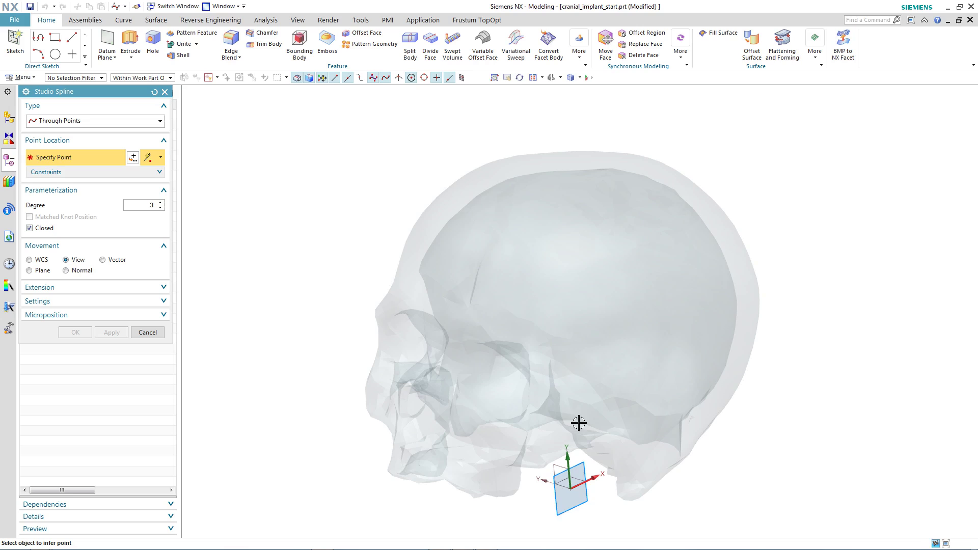
middle_drag(637, 273, 642, 233)
click(647, 230)
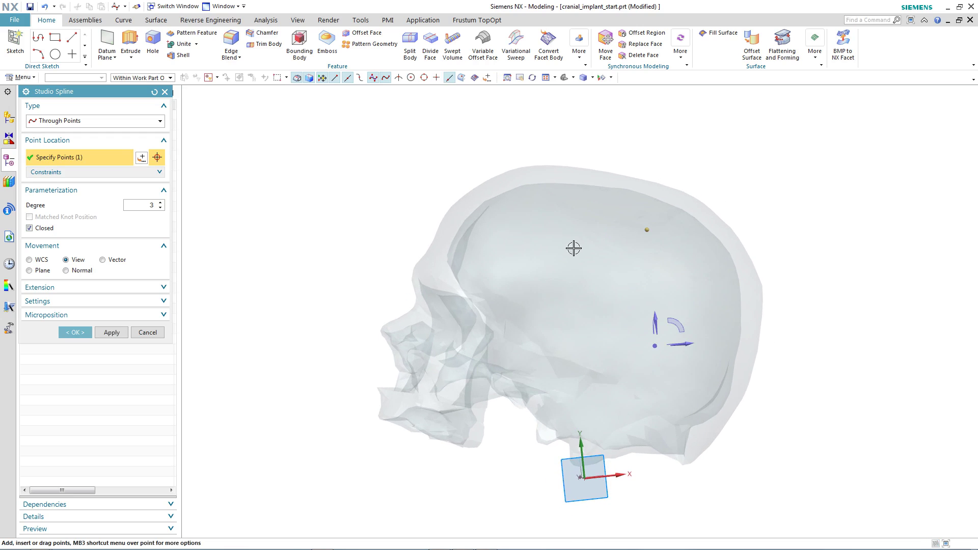
click(563, 255)
click(631, 313)
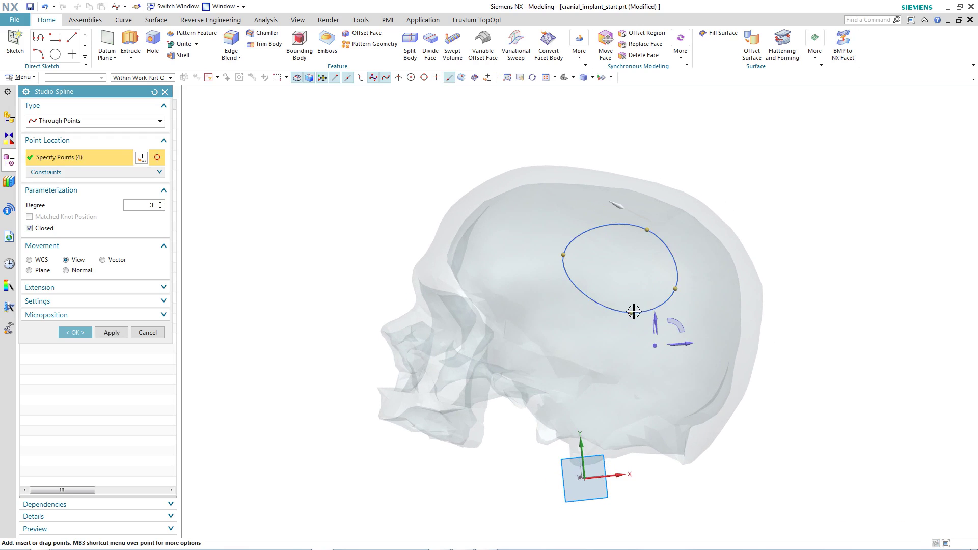
drag(632, 313, 622, 326)
click(680, 301)
drag(680, 302, 688, 311)
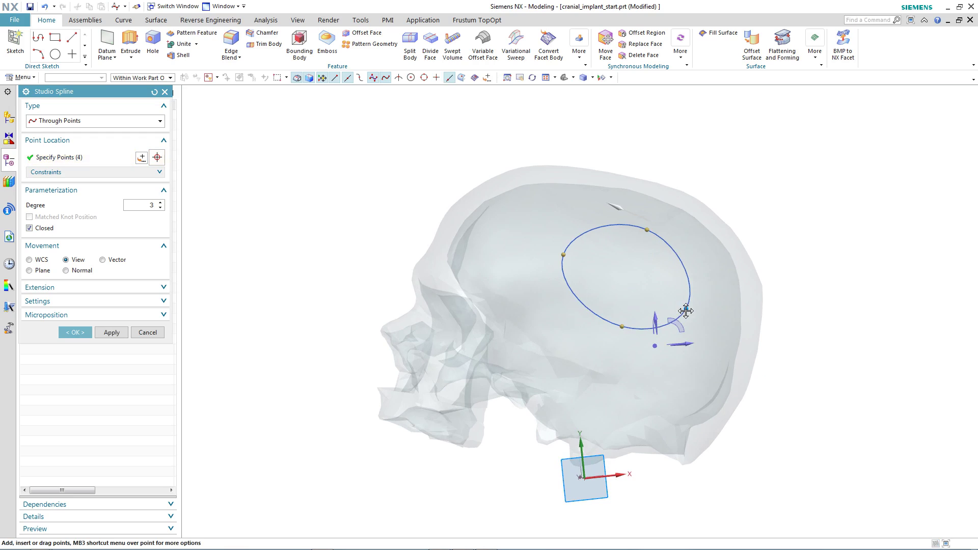
middle_click(362, 239)
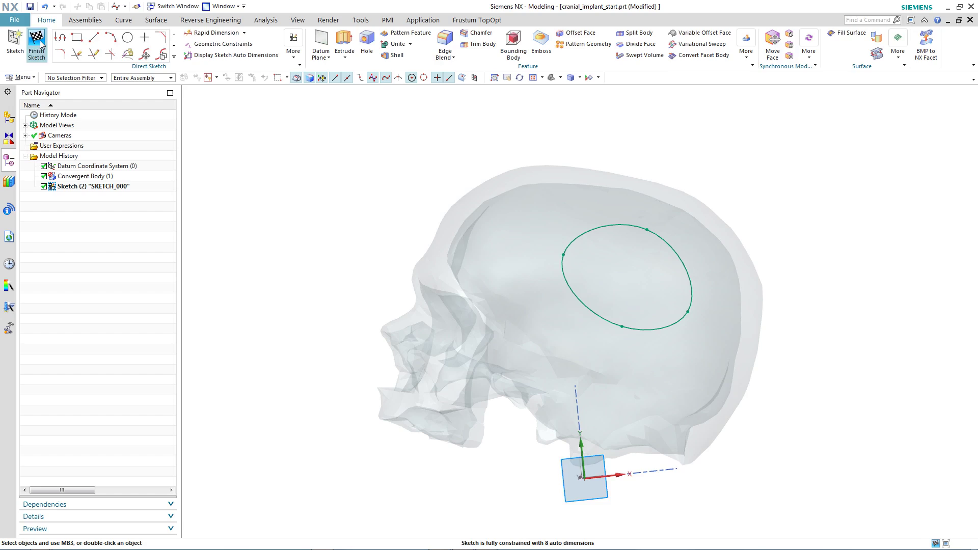
click(41, 45)
middle_drag(310, 215, 318, 207)
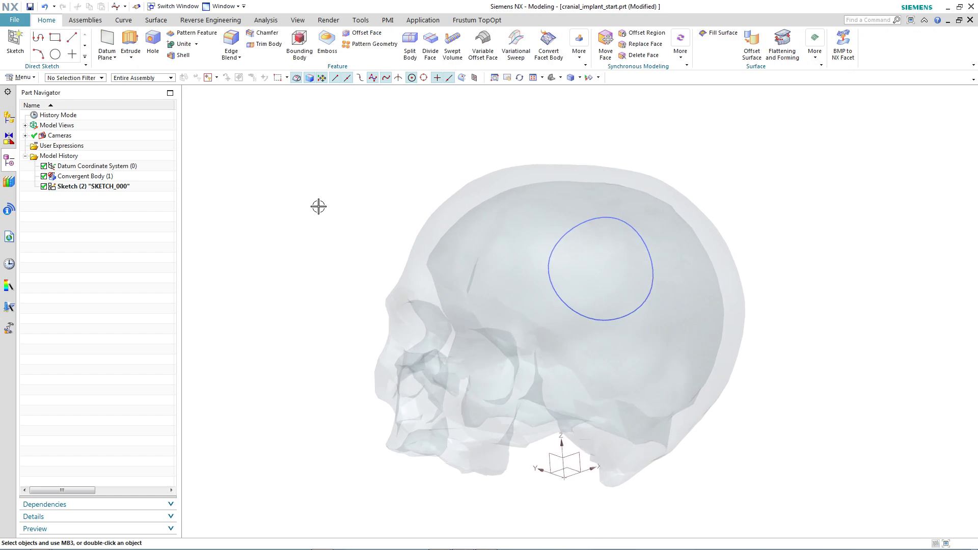
Split the skull face with the oval spline as the dividing curve
click(431, 43)
click(600, 185)
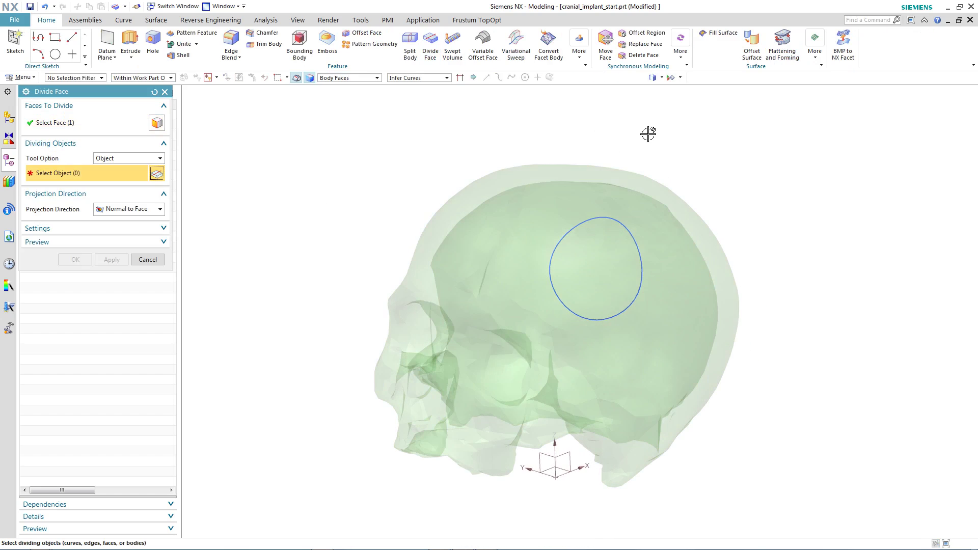
click(603, 217)
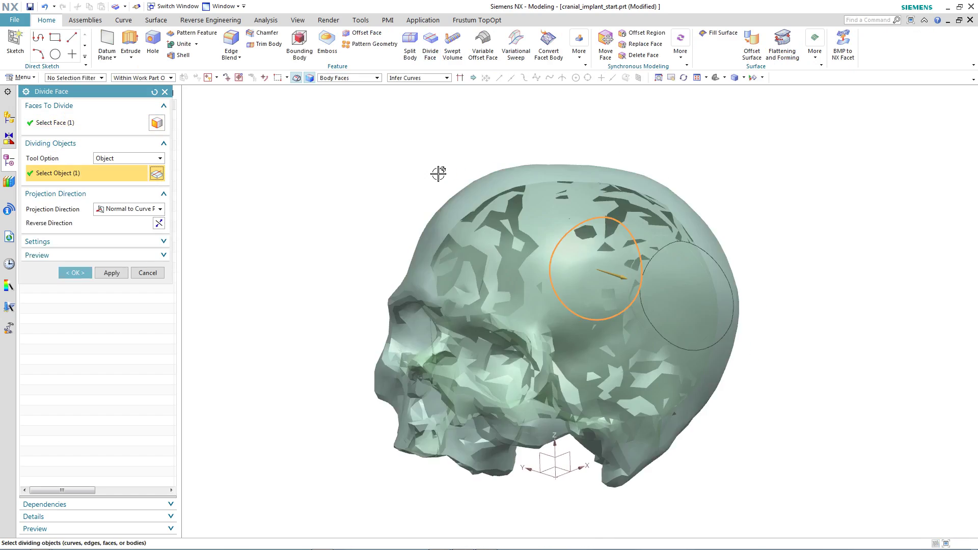
middle_click(363, 188)
middle_drag(363, 188, 292, 162)
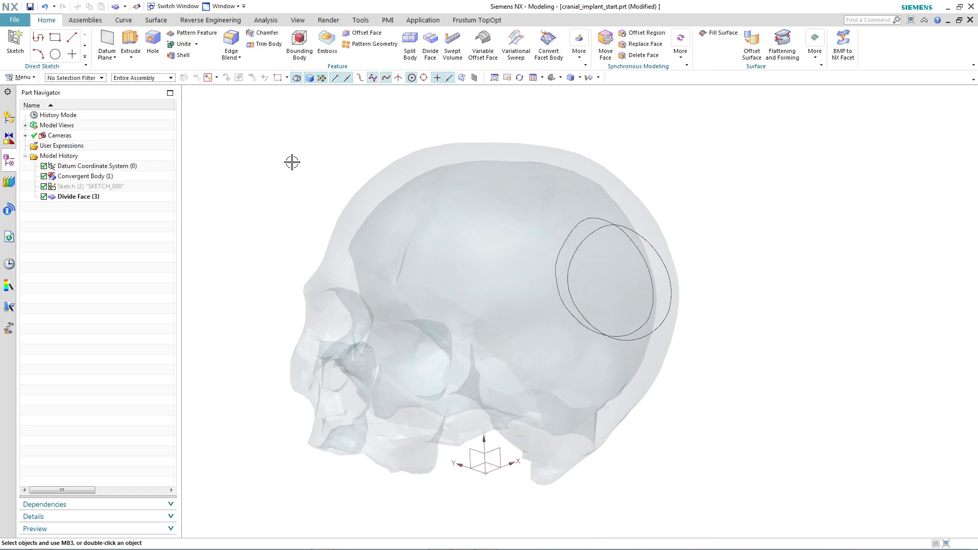
Extrude the divided oval edge 1 mm as a separate patch body with Boolean None
key(x)
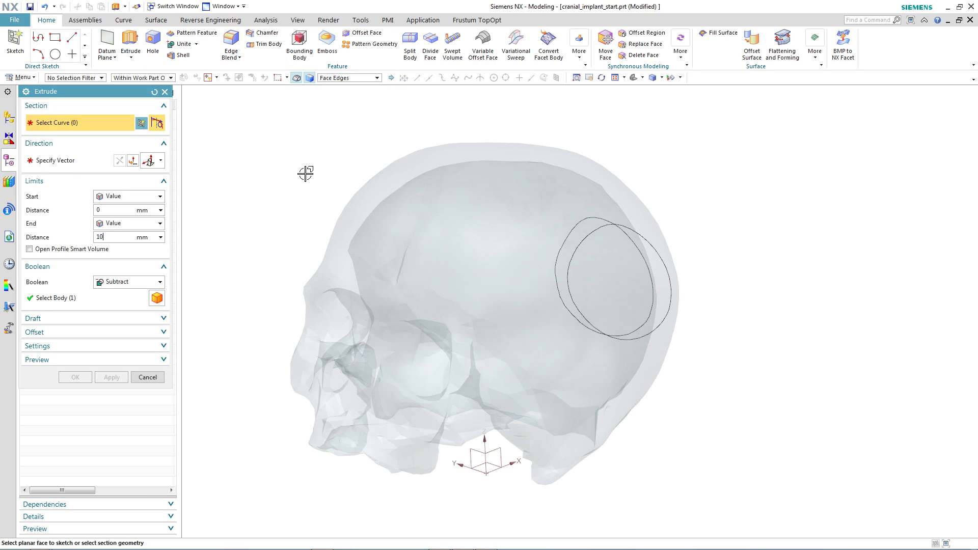
click(582, 245)
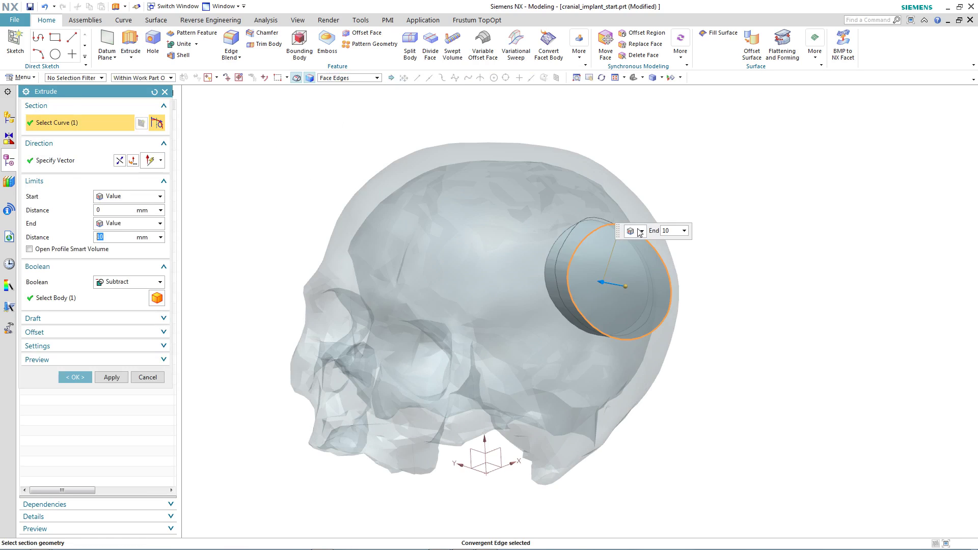
mouse_move(749, 269)
middle_down()
mouse_move(735, 247)
mouse_move(747, 284)
mouse_move(650, 258)
middle_up()
mouse_move(651, 258)
mouse_down()
mouse_move(623, 258)
mouse_move(607, 290)
mouse_move(637, 305)
mouse_up()
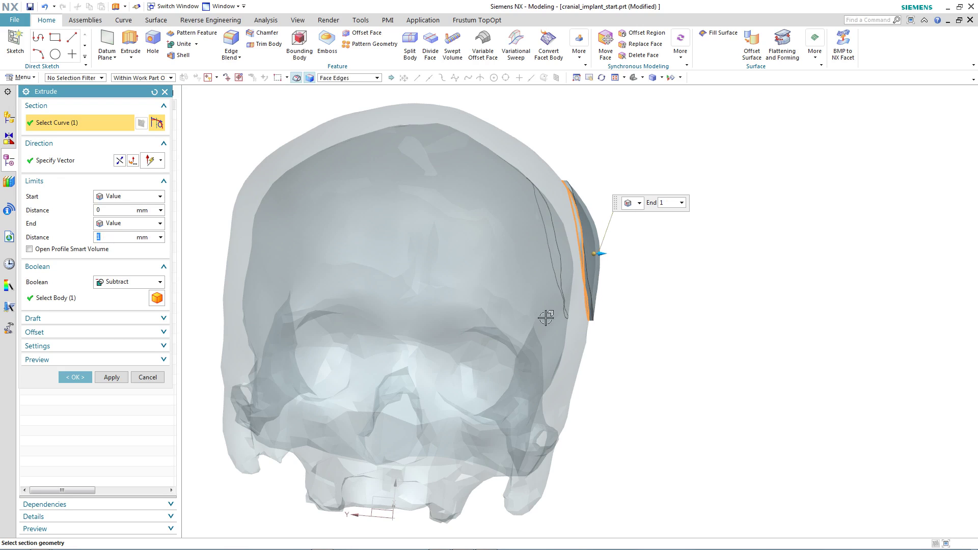
click(153, 284)
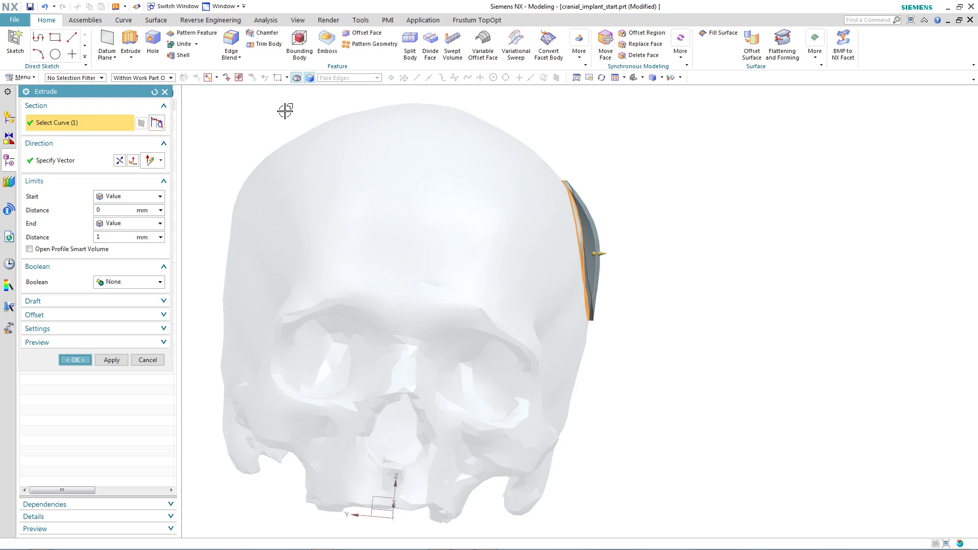
middle_click(284, 107)
mouse_move(535, 175)
middle_down()
mouse_move(786, 167)
mouse_move(808, 154)
mouse_move(229, 88)
middle_up()
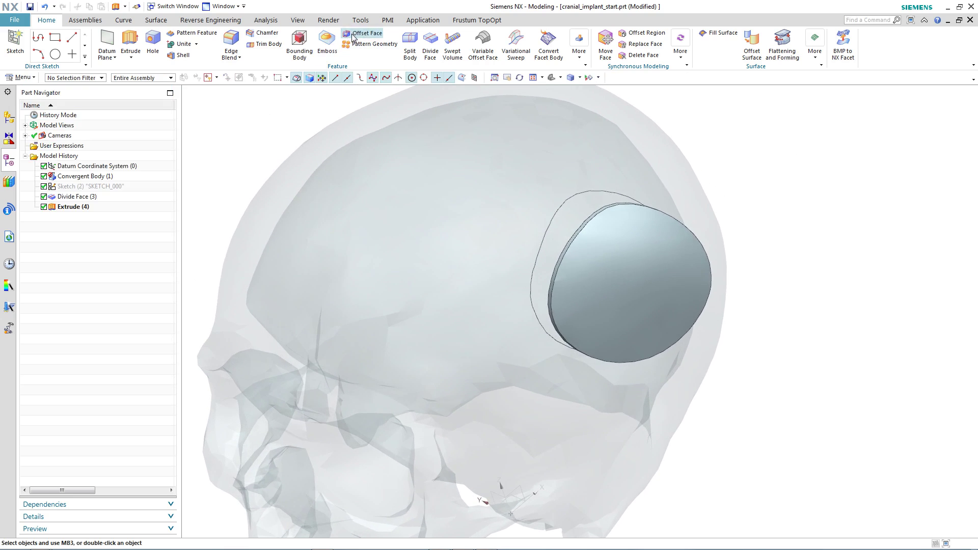
Offset the patch's outer face by 2 mm
click(367, 32)
scroll(535, 236, up, 2)
scroll(571, 232, up, 3)
middle_drag(571, 231, 634, 182)
click(633, 182)
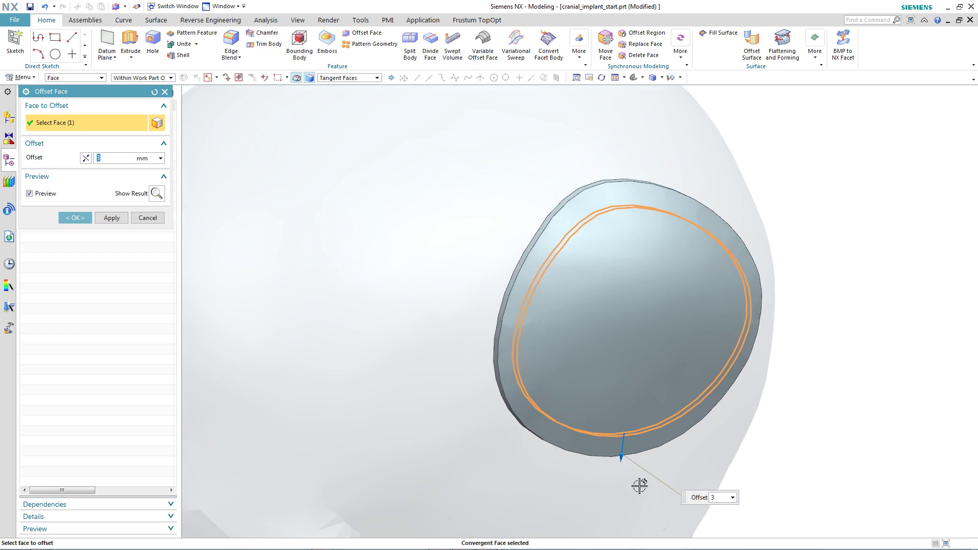
drag(620, 455, 619, 446)
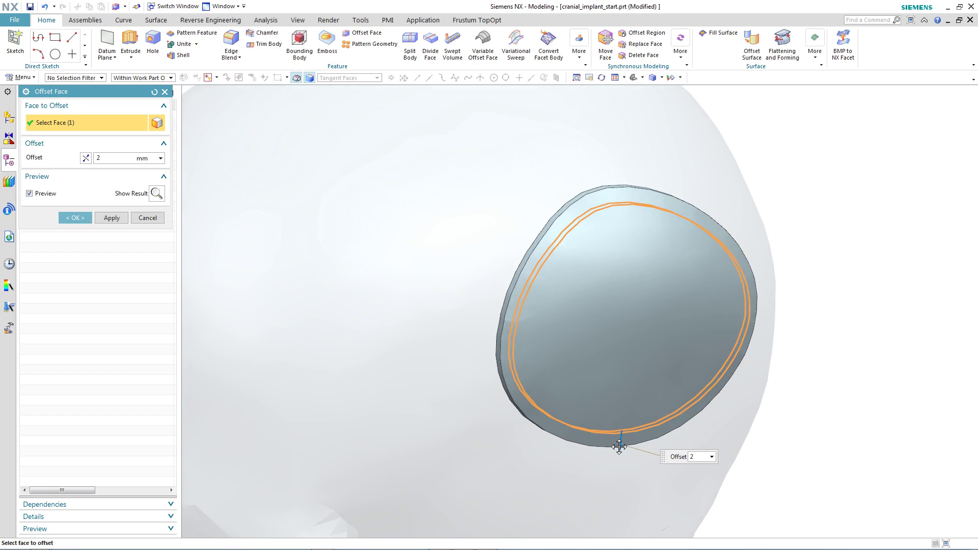
middle_click(864, 286)
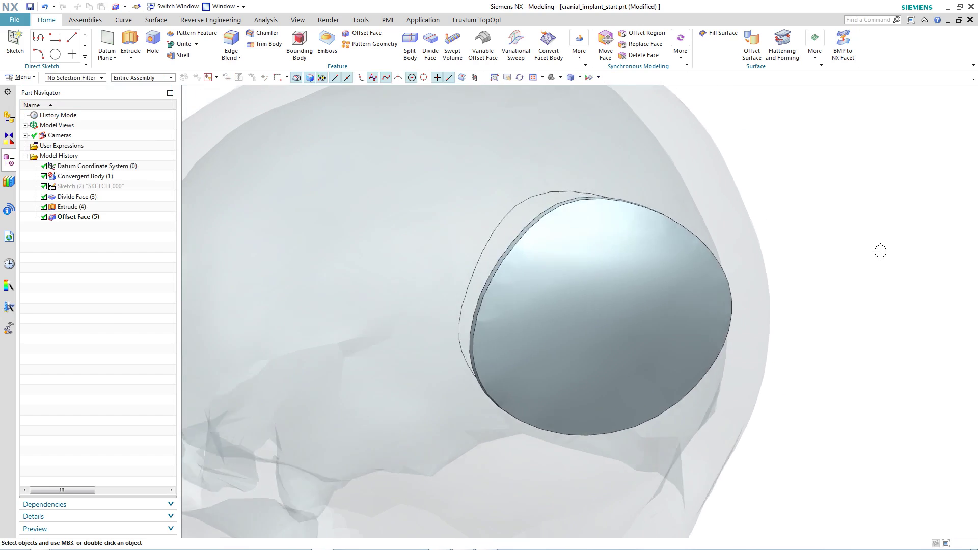
middle_drag(881, 251, 312, 234)
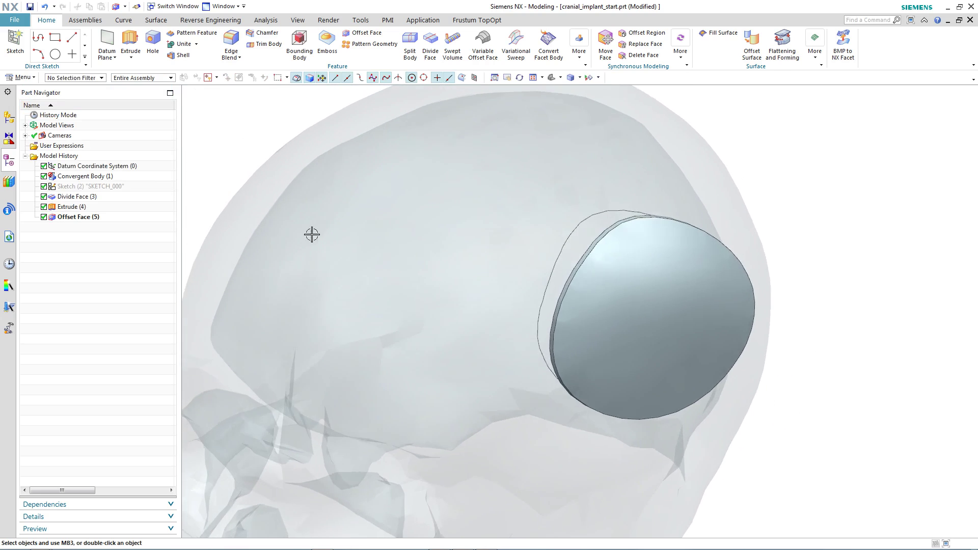
Show the oval sketch again and draw a 1 mm circle at its centre
right_click(122, 186)
click(197, 195)
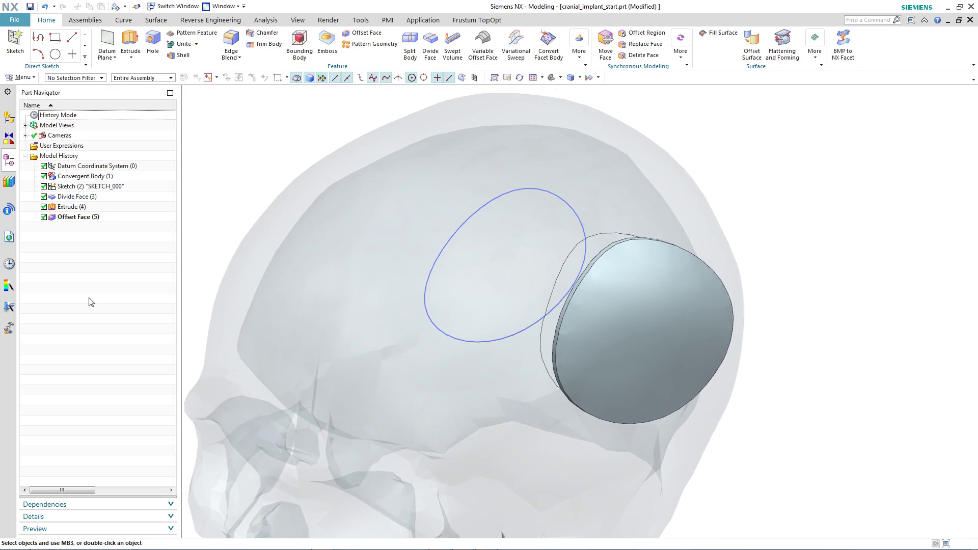
click(55, 54)
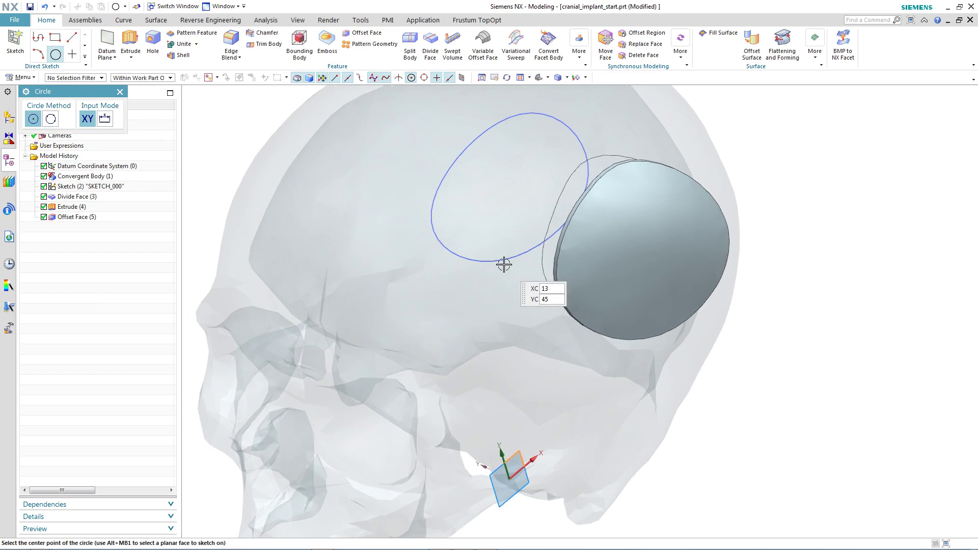
scroll(504, 265, up, 2)
click(513, 234)
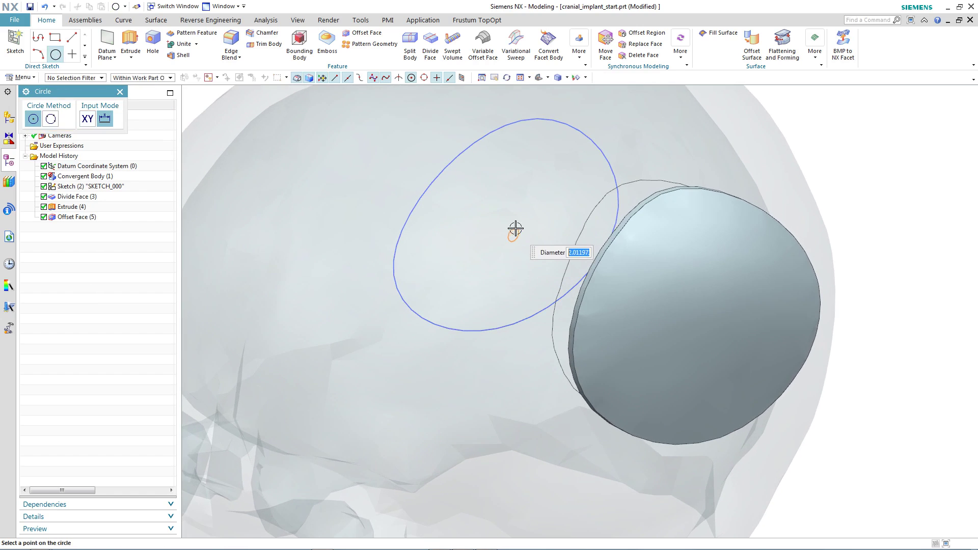
click(516, 228)
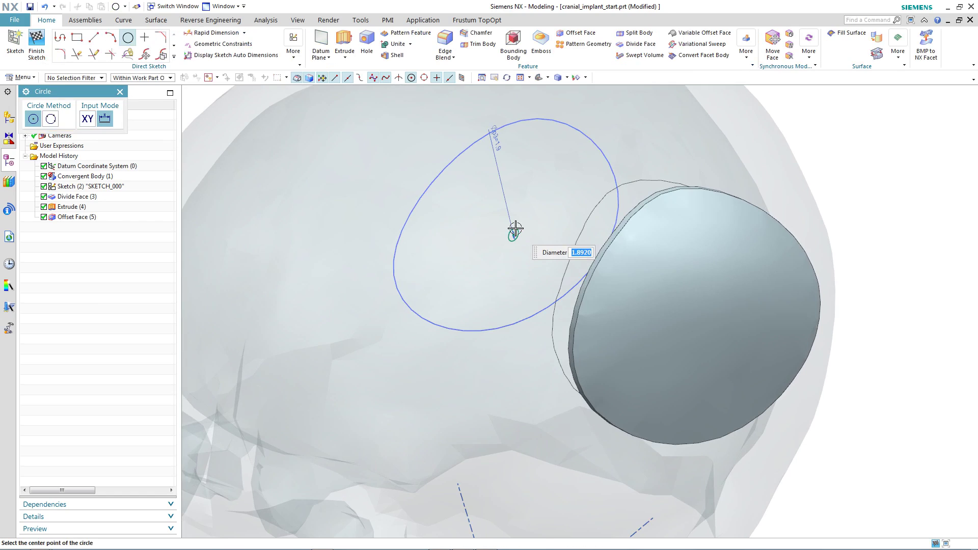
text(1)
key(Return)
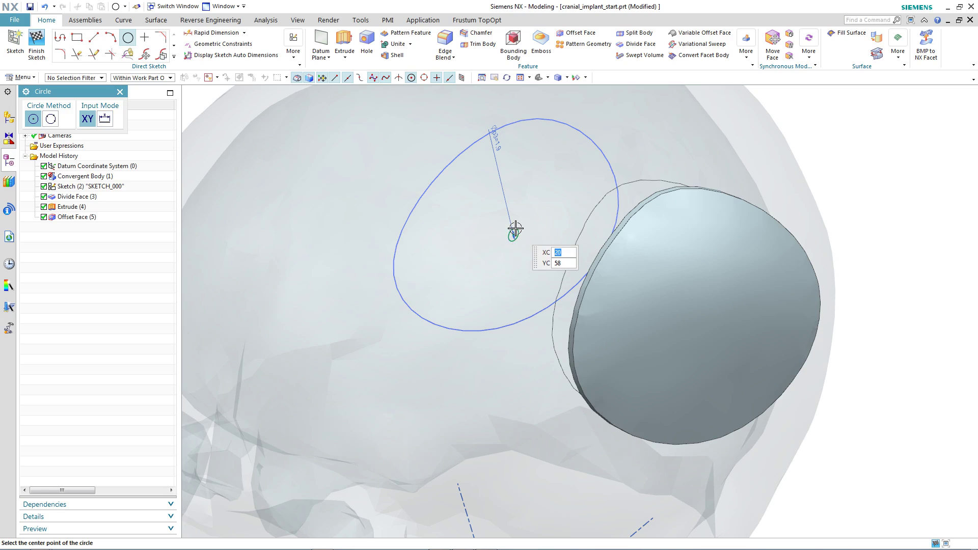
key(Escape)
Set the circle's diameter dimension to 1 and finish the sketch
double_click(498, 145)
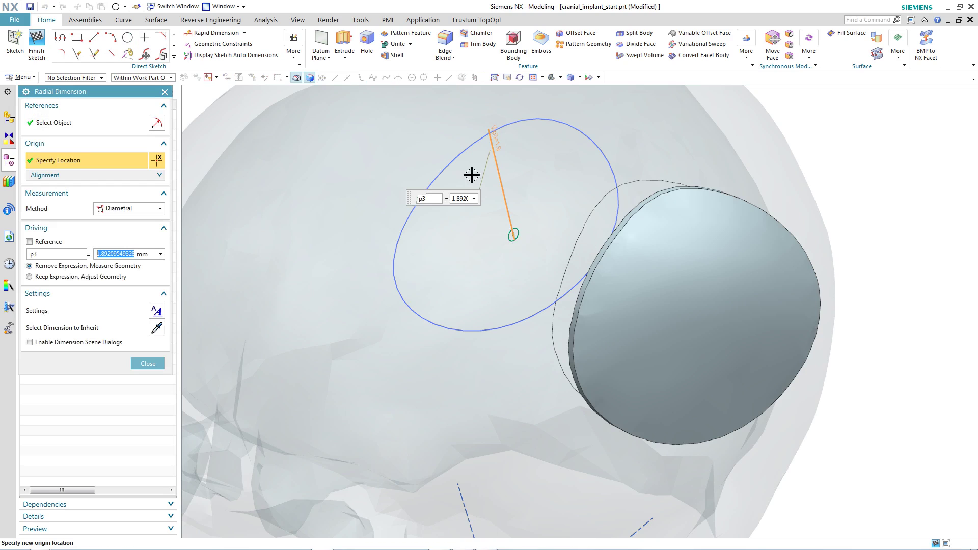
text(1)
key(Return)
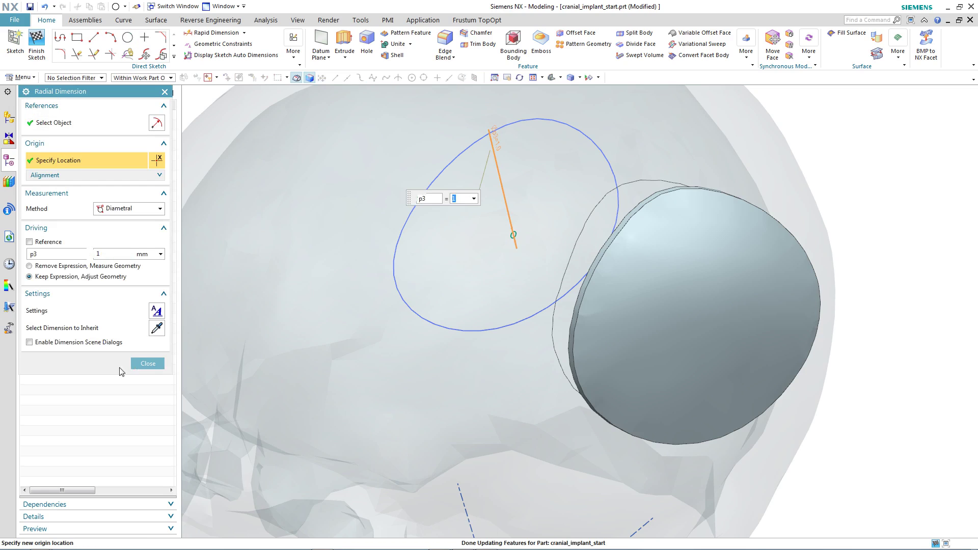
click(145, 364)
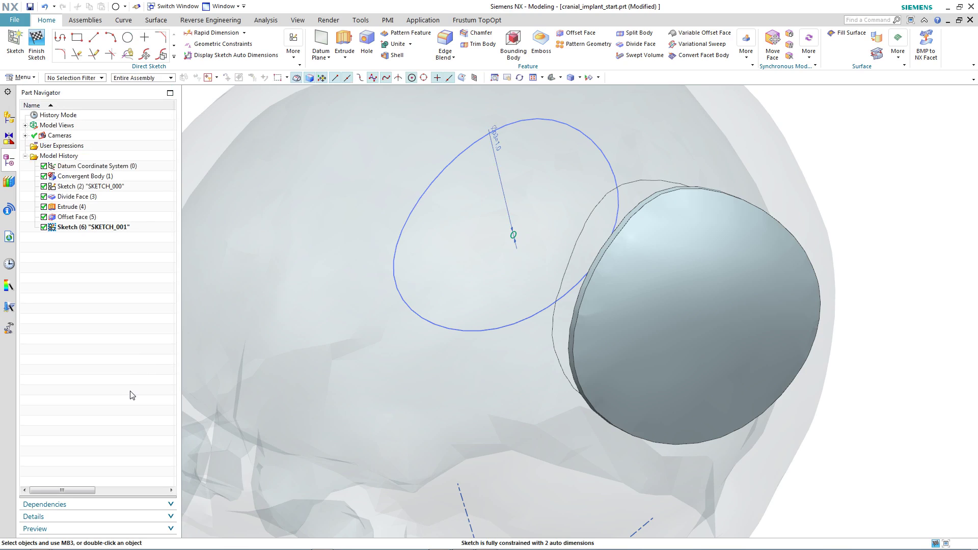
click(37, 42)
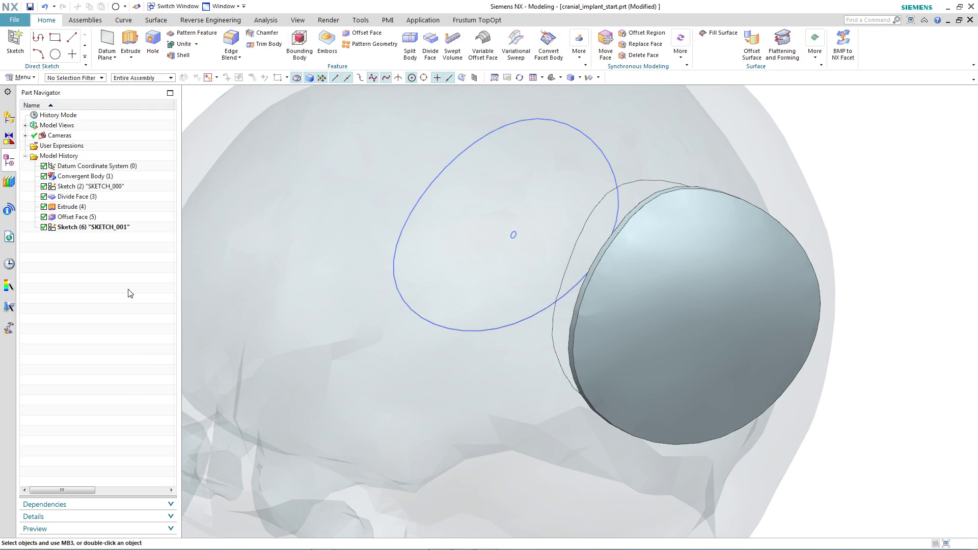
Pattern the circle in a Triangle layout bounded by the ellipse
click(363, 45)
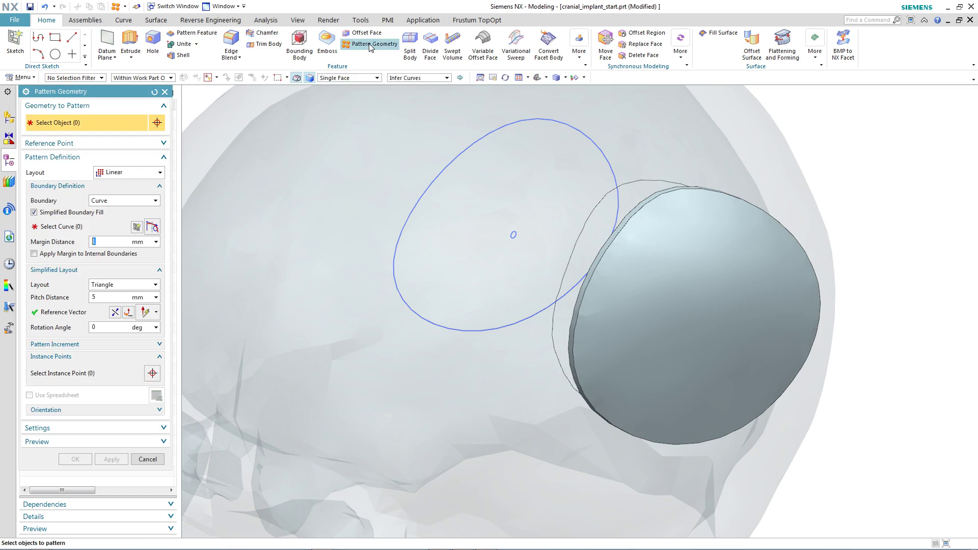
click(513, 233)
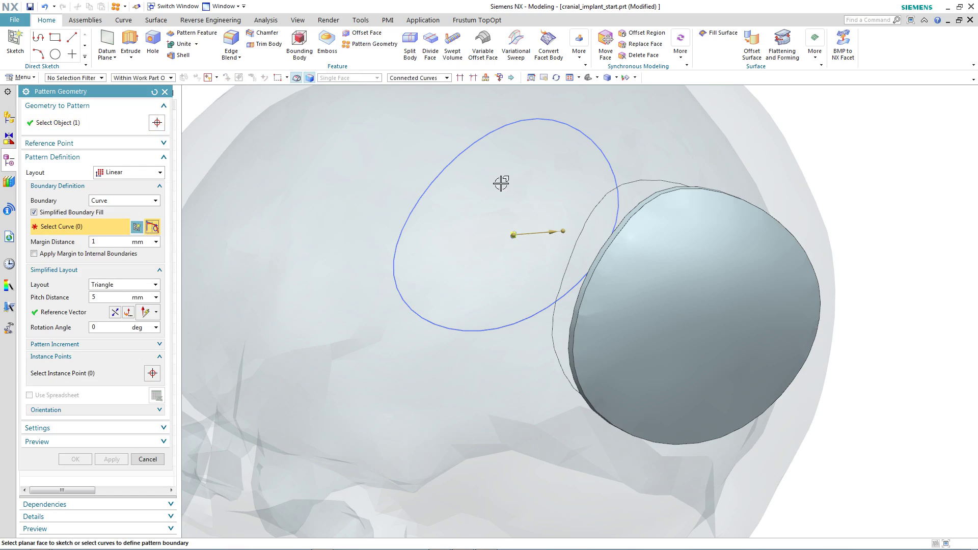
click(484, 137)
click(130, 286)
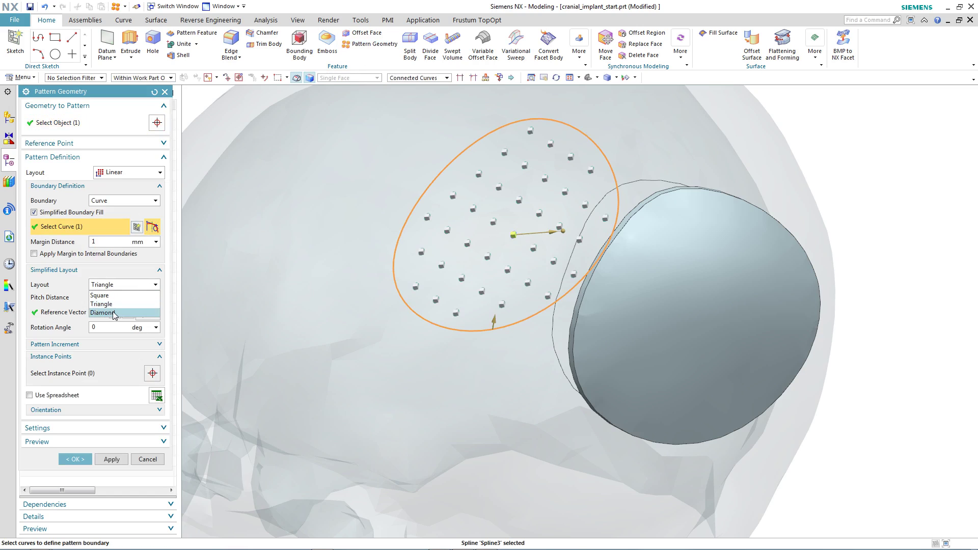
click(115, 311)
click(122, 285)
click(115, 302)
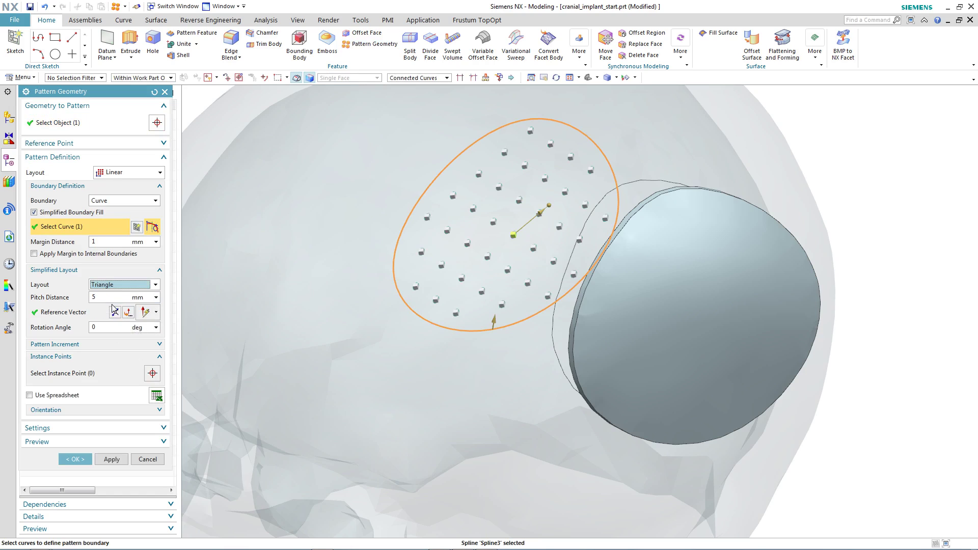
click(79, 460)
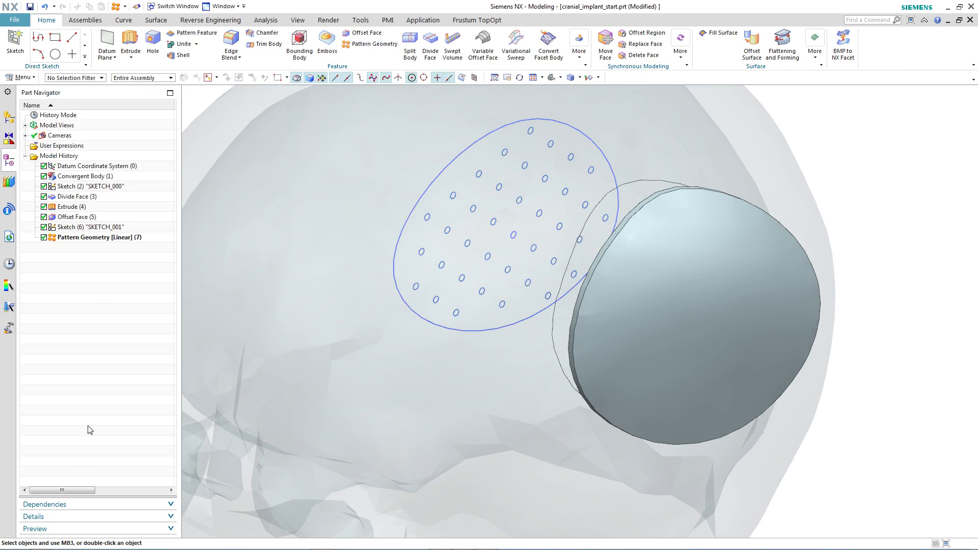
Extrude the patterned circles about 72 mm and subtract them from the implant body
click(131, 42)
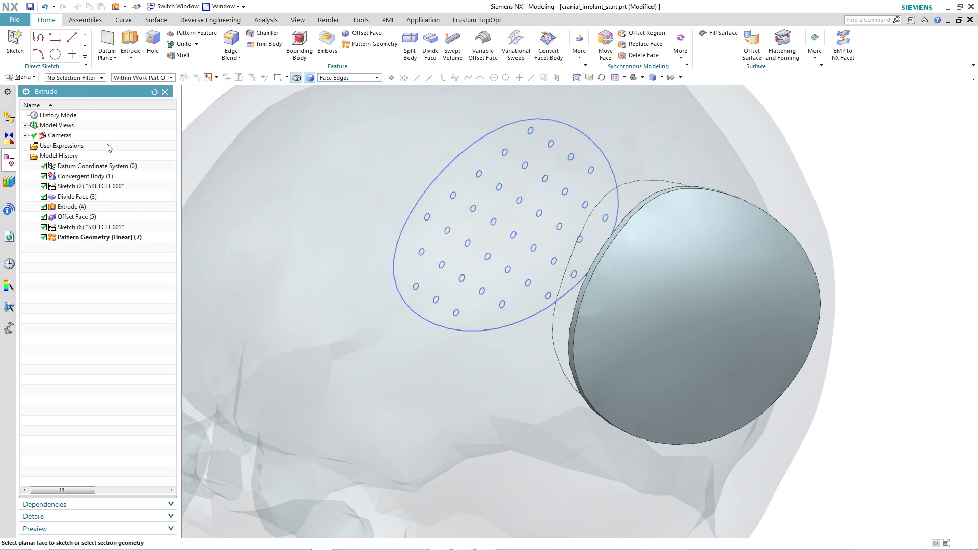
click(104, 238)
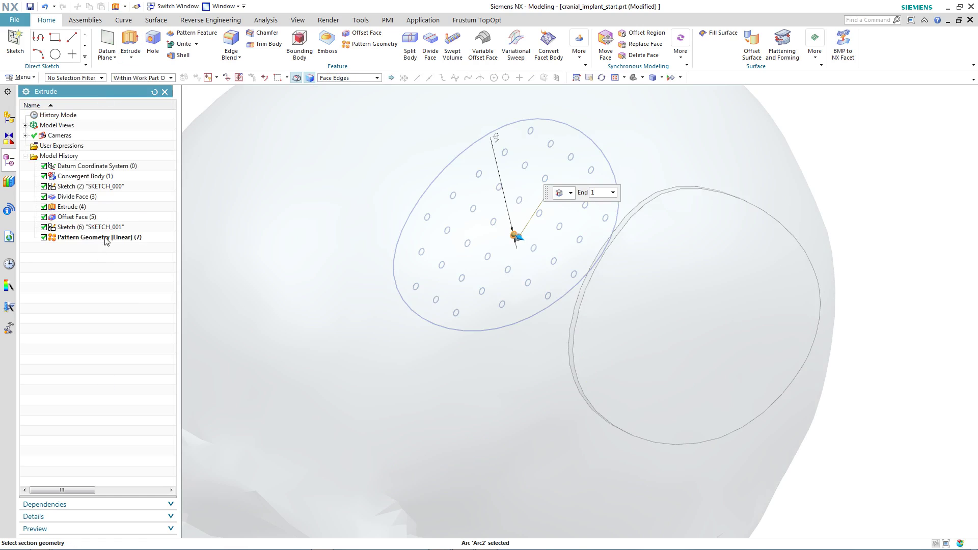
drag(516, 235, 902, 414)
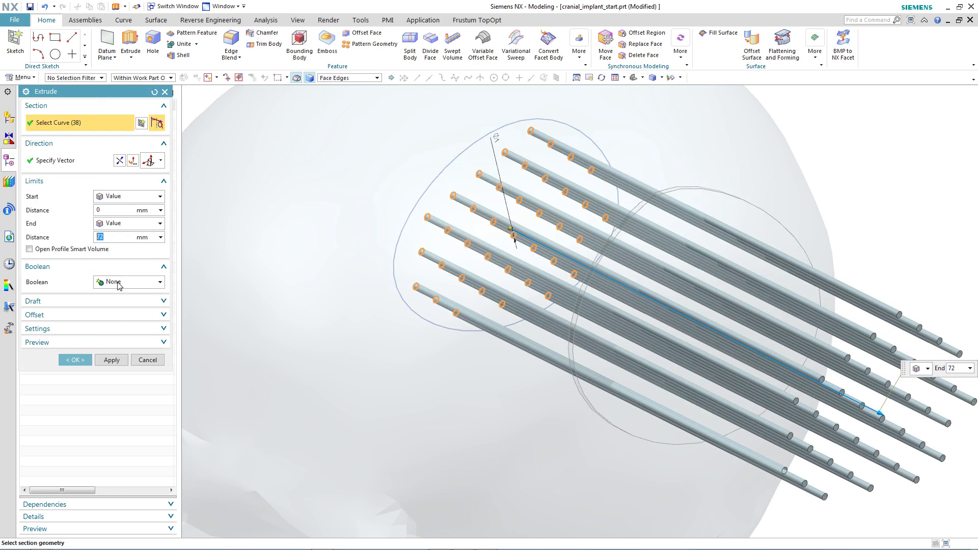
click(117, 281)
click(119, 315)
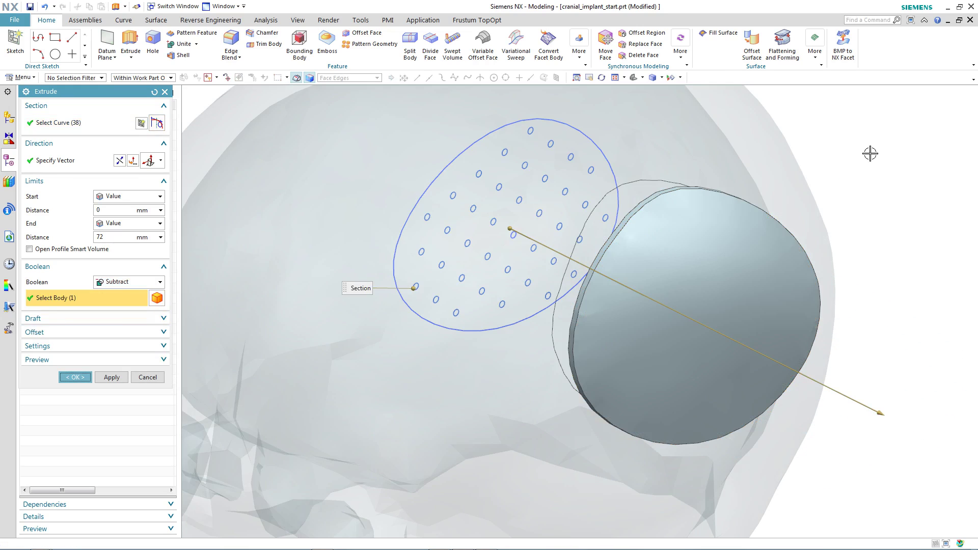
middle_click(871, 153)
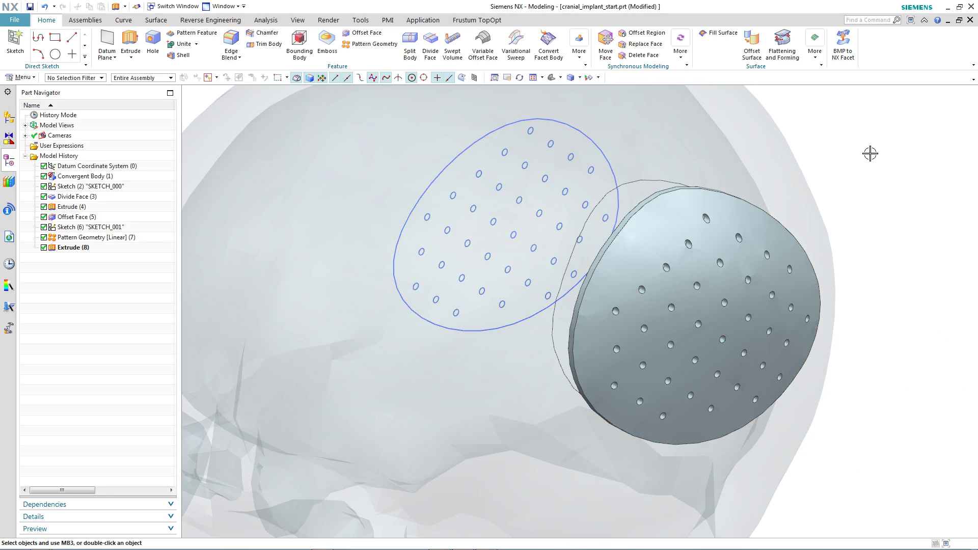
key(F8)
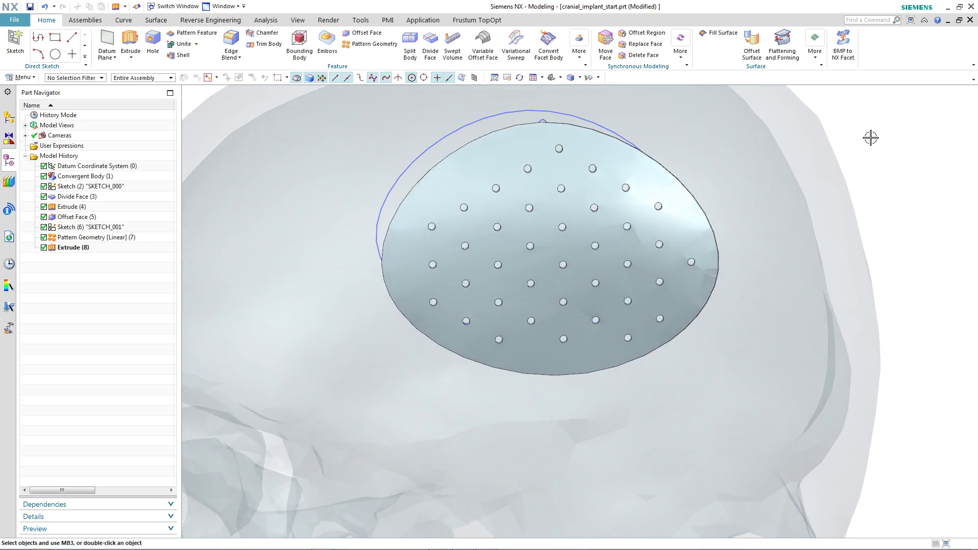
Reopen the ellipse sketch, drag its edge points outward, and finish to update the implant
middle_drag(870, 138, 656, 201)
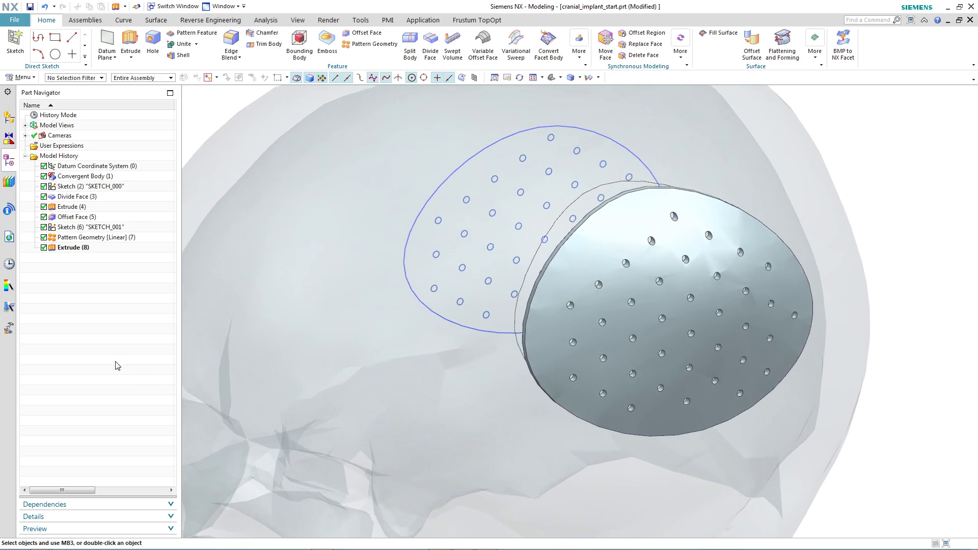
double_click(413, 298)
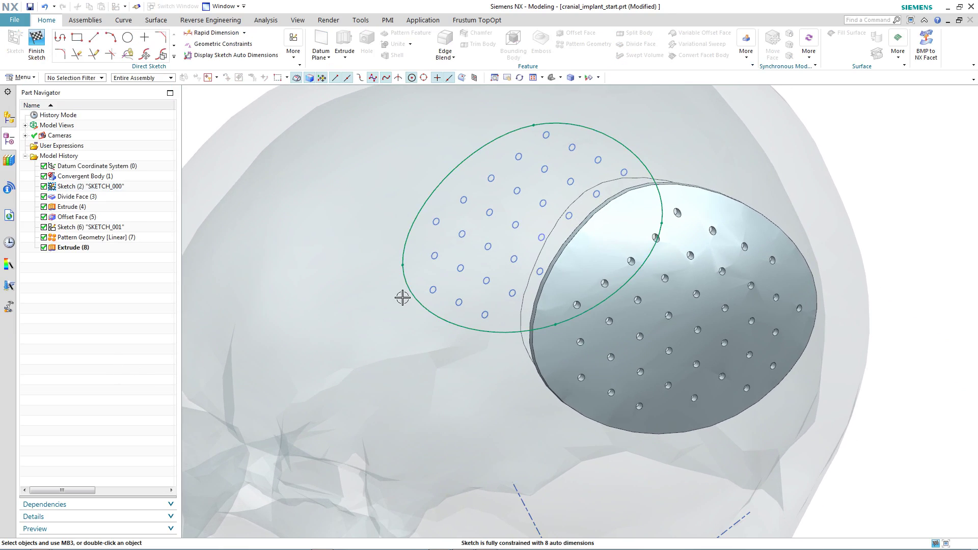
drag(402, 298, 406, 297)
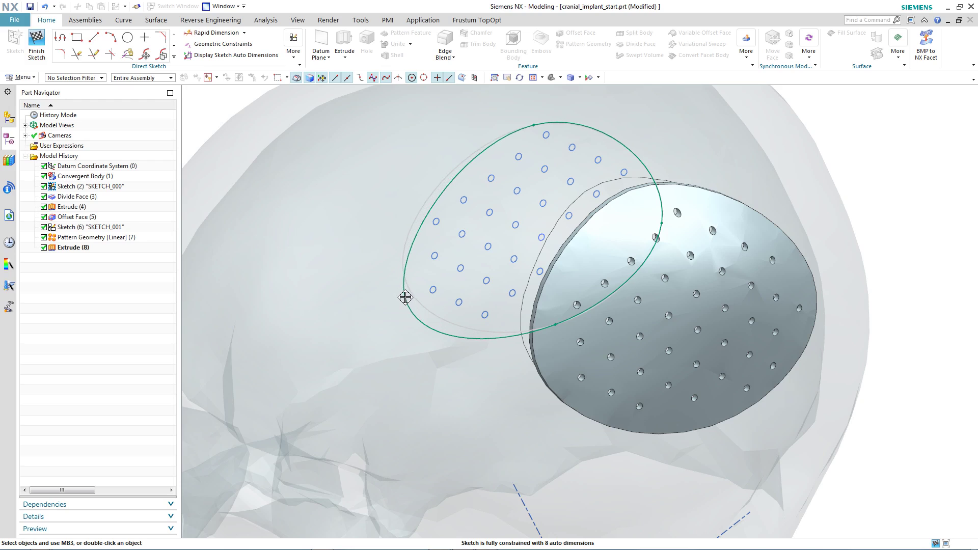
drag(555, 324, 561, 340)
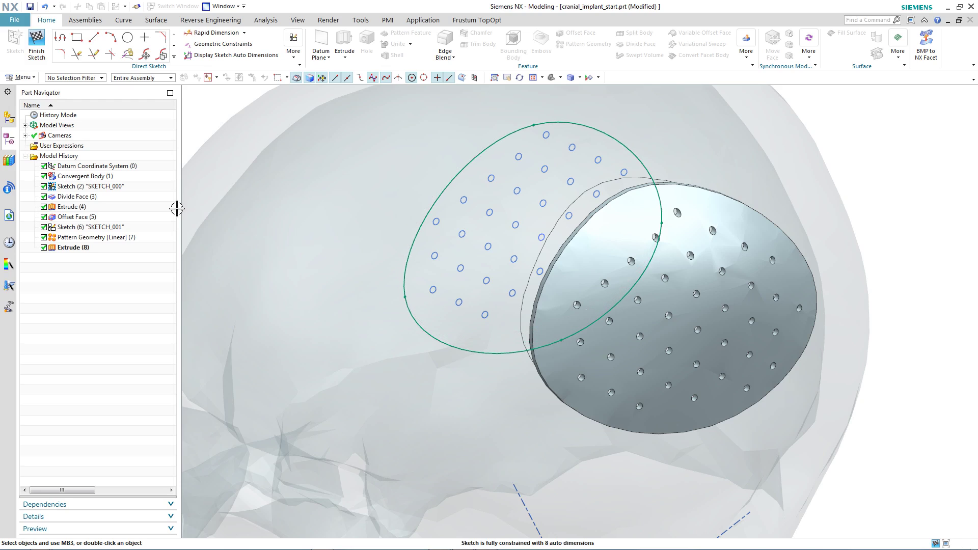
click(44, 48)
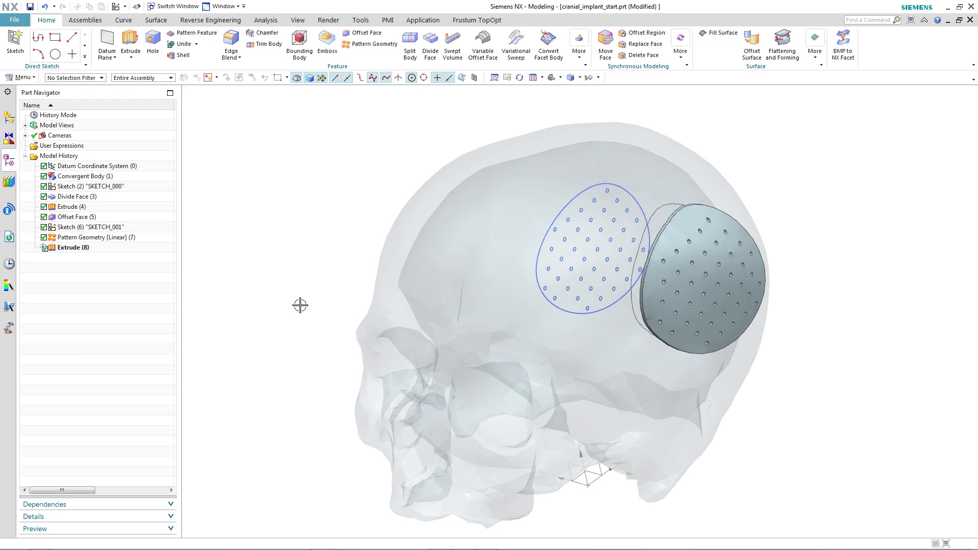
Hide all curves in the model
key(ctrl+w)
click(167, 178)
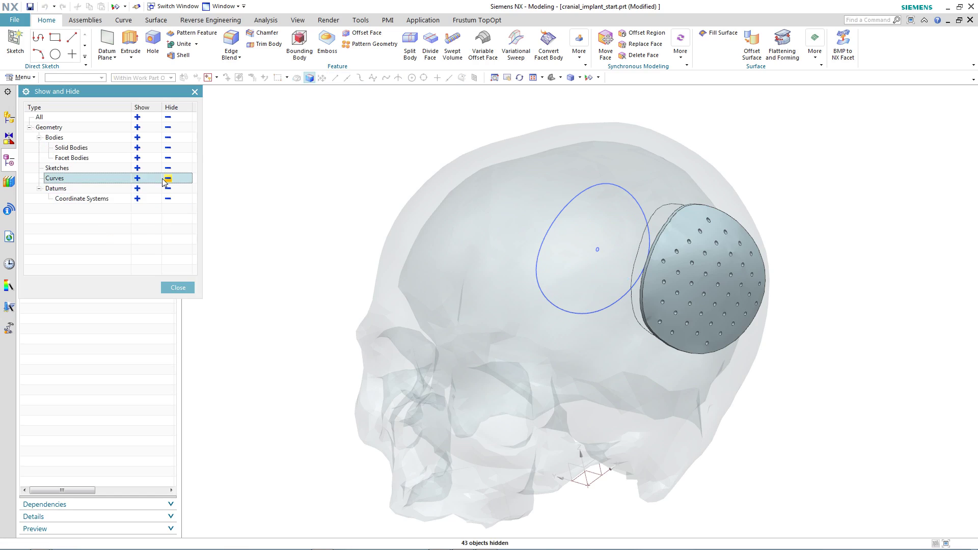
click(178, 287)
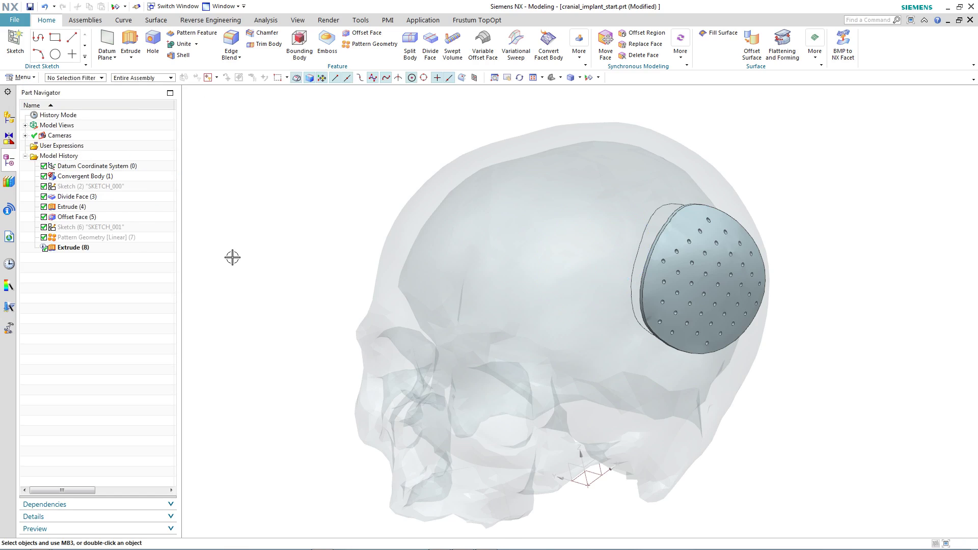
Color the perforated implant patch blue
key(ctrl+j)
click(730, 210)
middle_click(435, 123)
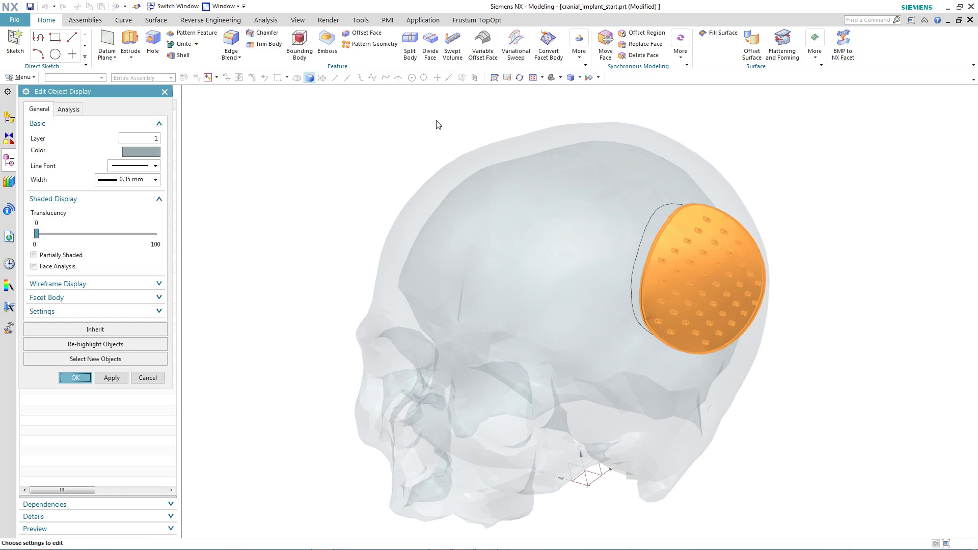
click(150, 154)
click(119, 121)
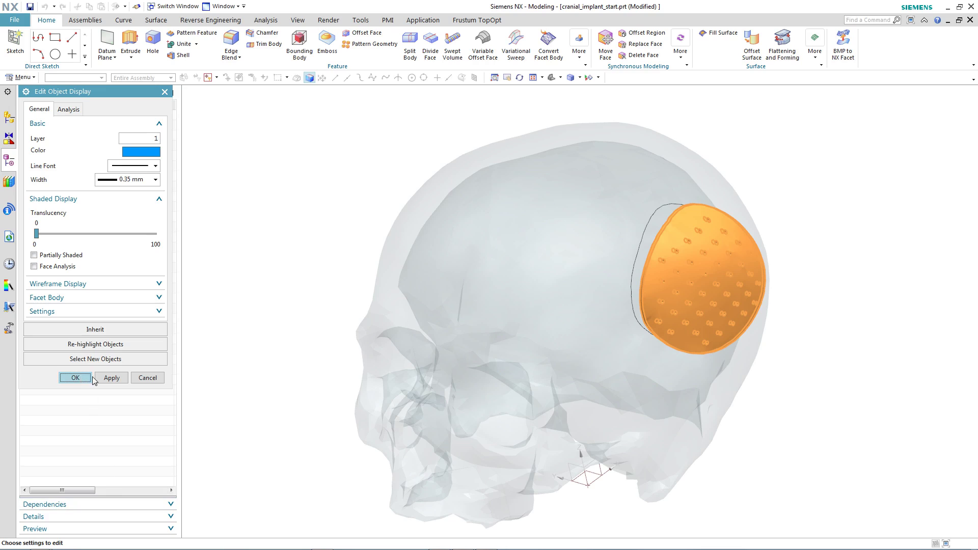
click(110, 378)
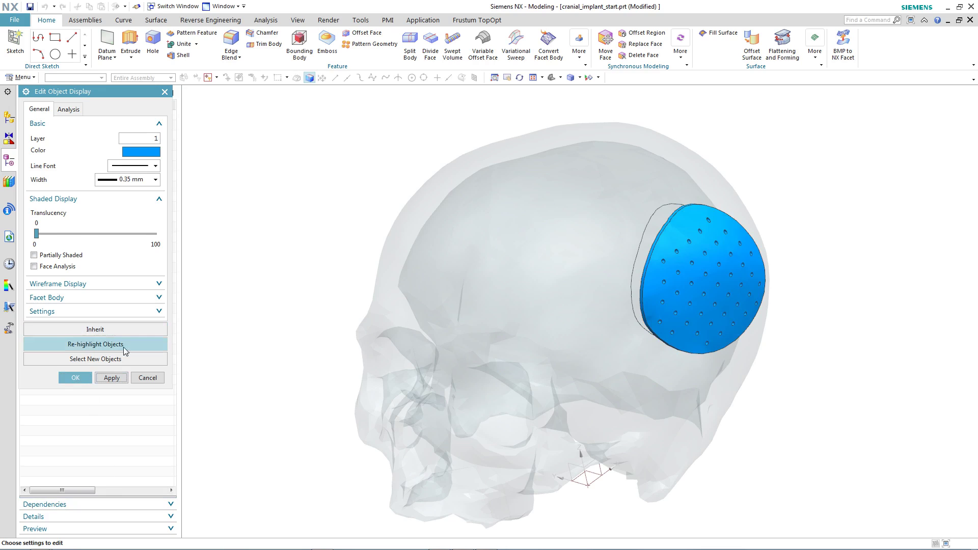
Set the skull's translucency to 0 so it displays opaque grey
click(124, 359)
click(393, 236)
middle_click(329, 209)
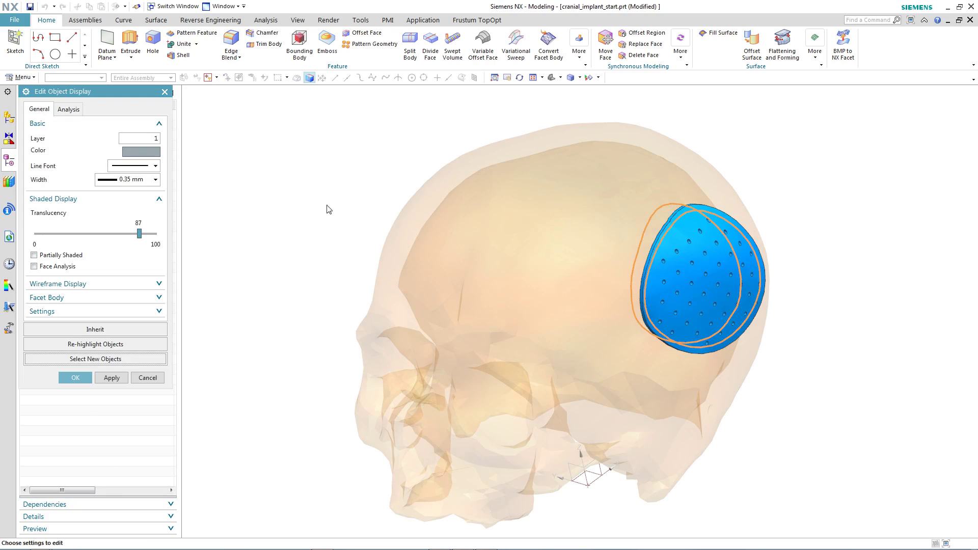
click(146, 233)
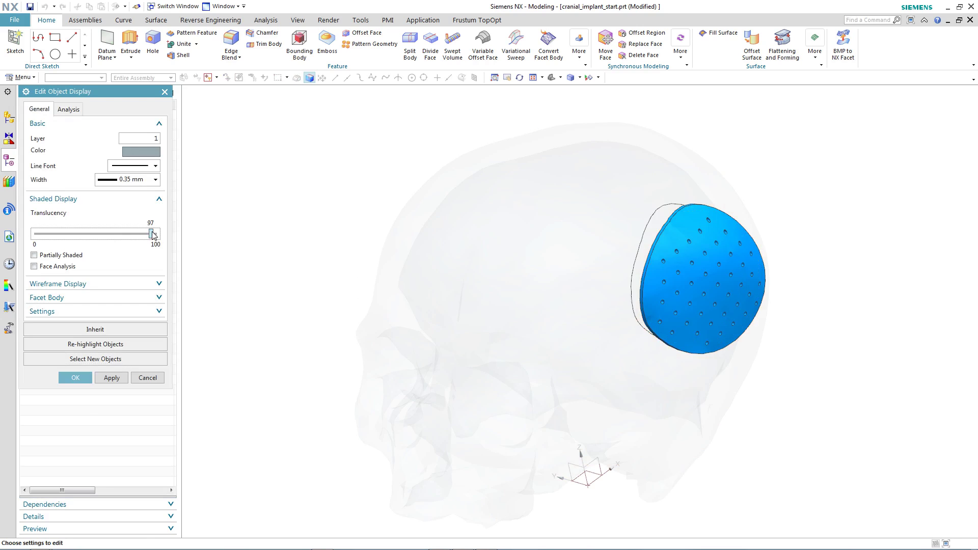
drag(152, 235, 19, 261)
click(71, 378)
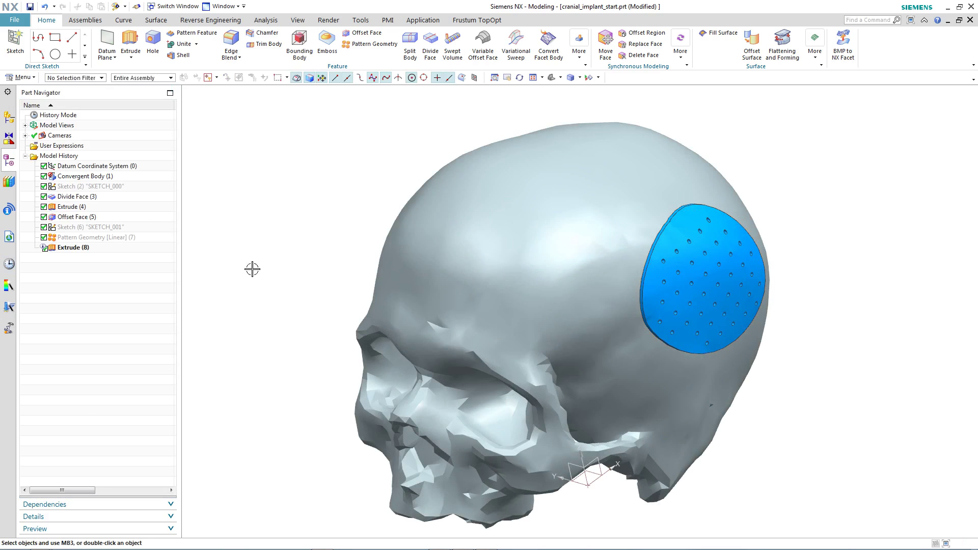